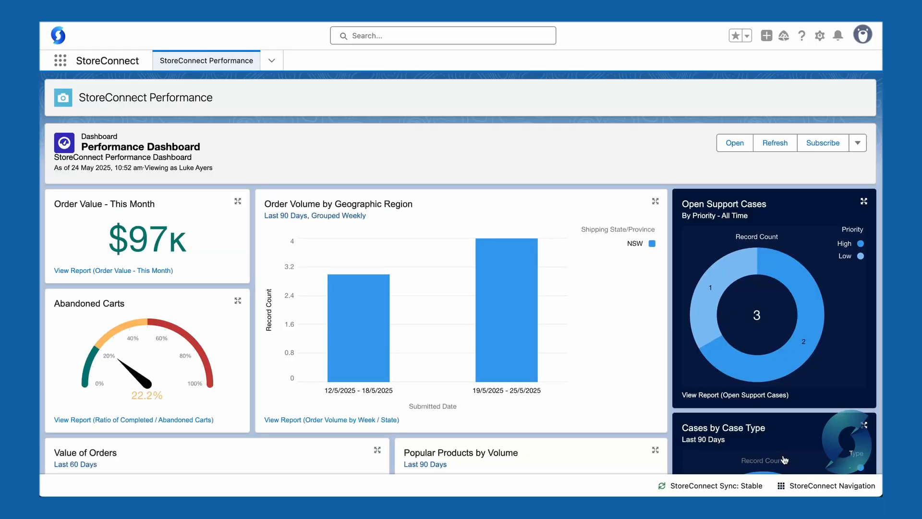
Open the list of all forms from the Forms section of the StoreConnect configuration
click(795, 487)
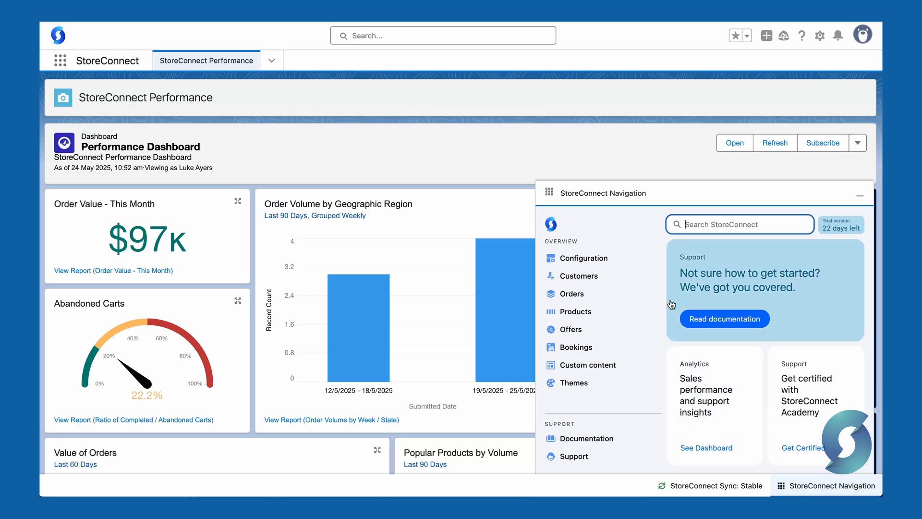
click(595, 258)
scroll(615, 347, down, 3)
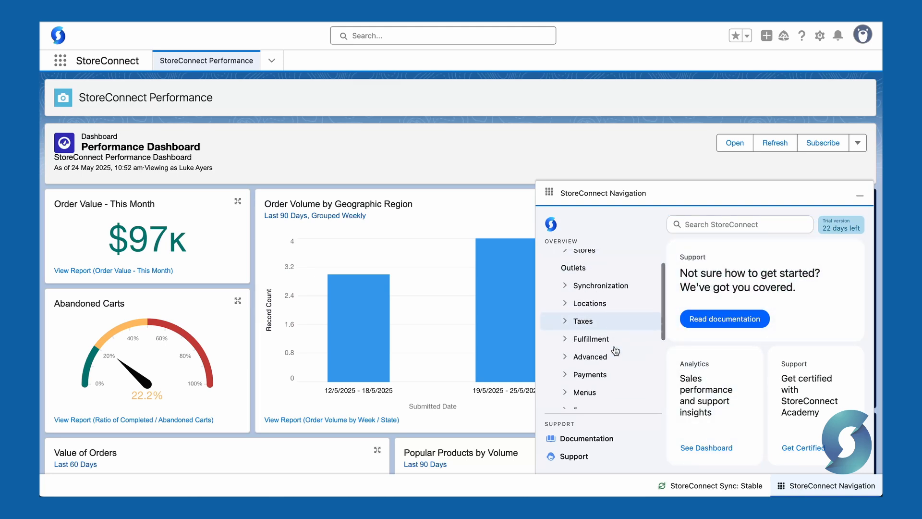
click(581, 333)
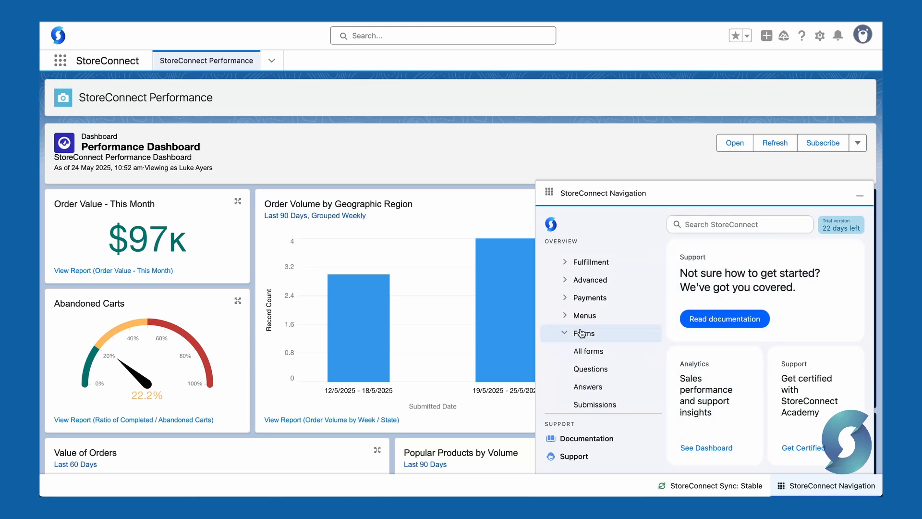
click(588, 354)
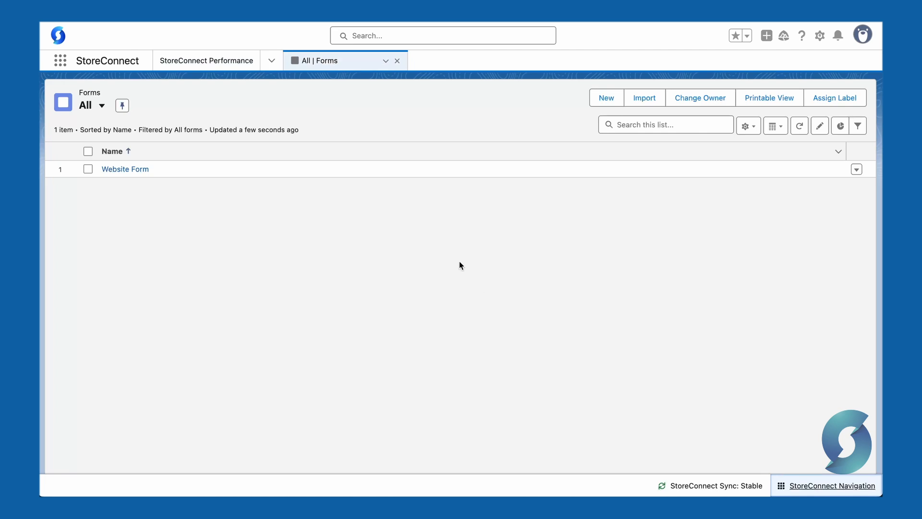
Create and save a Generic form named ContactFormCustom with Contact as its success page
click(601, 98)
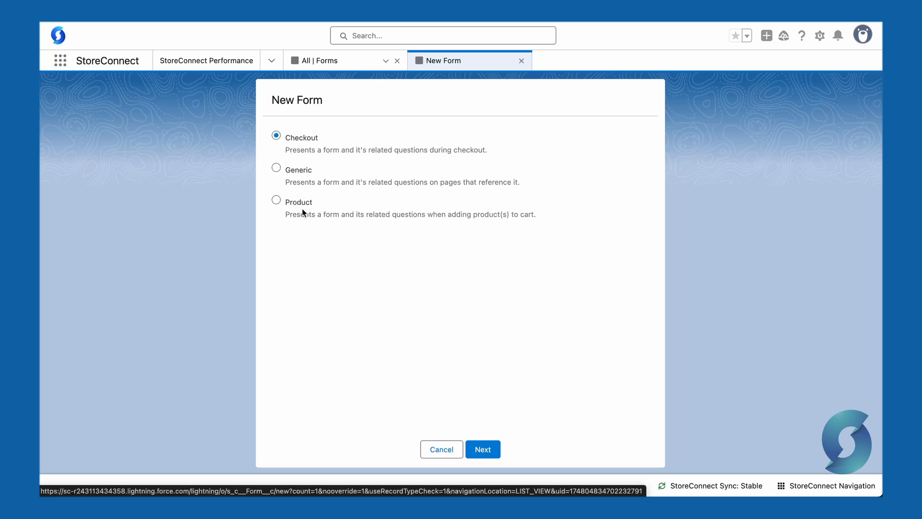
click(276, 169)
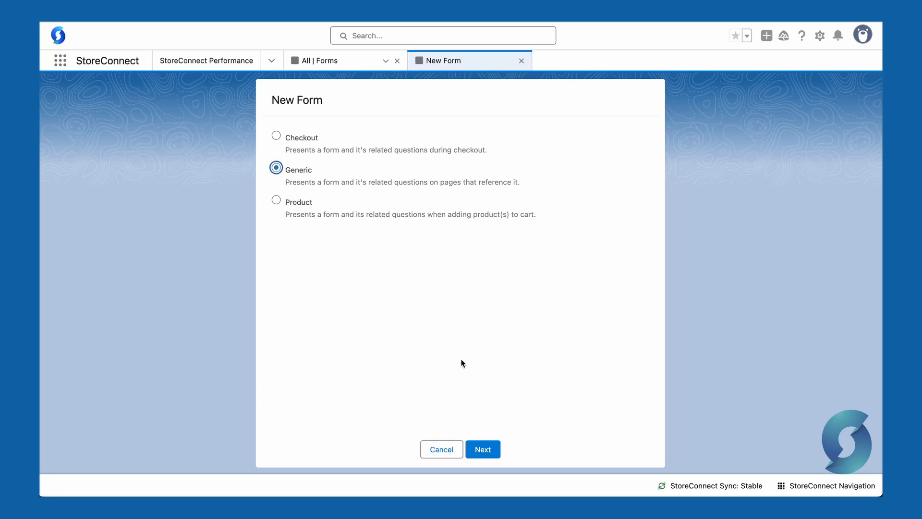
click(482, 449)
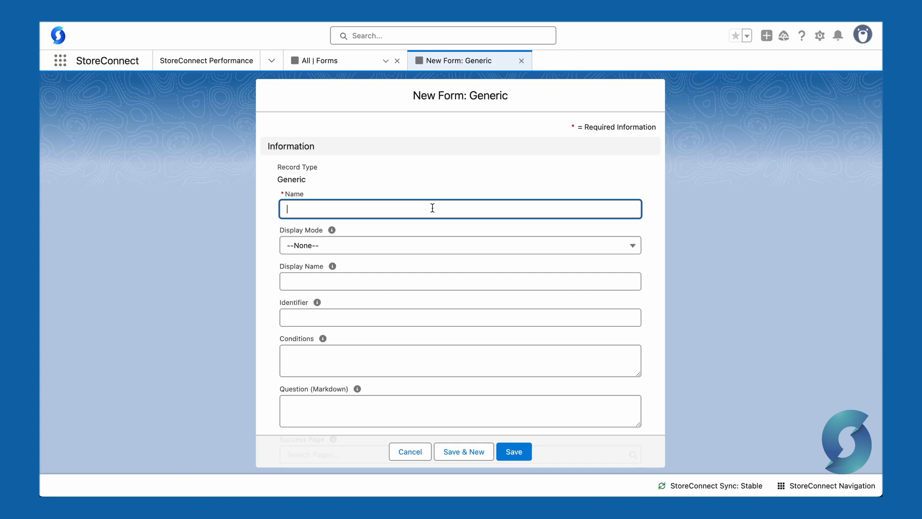
text(ContactFormCustom)
scroll(433, 216, down, 3)
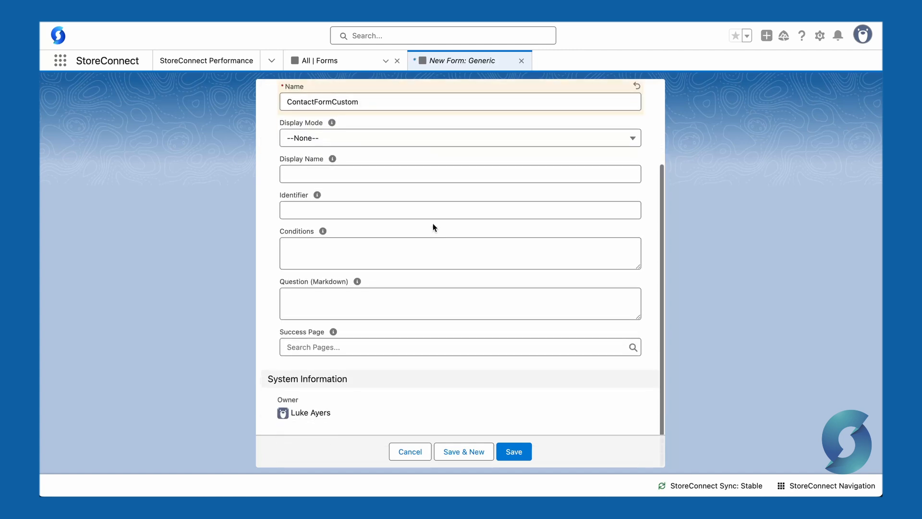
click(388, 347)
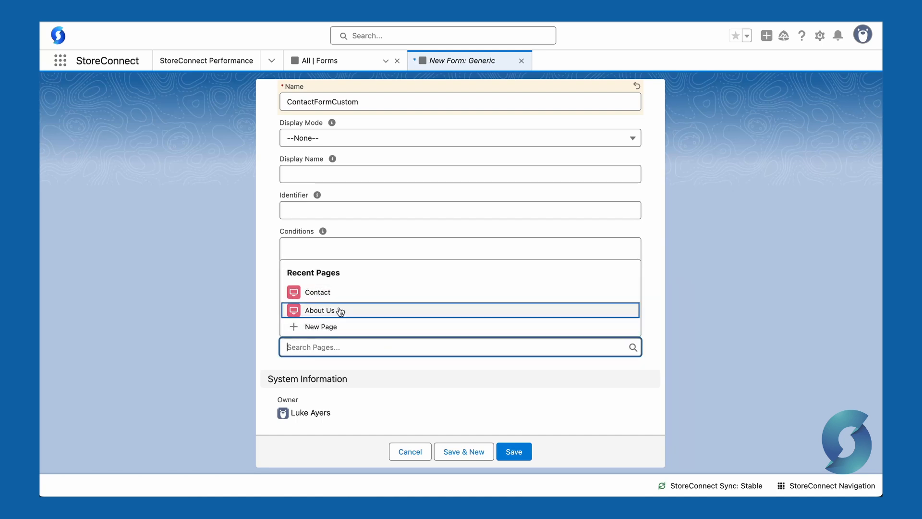
click(320, 294)
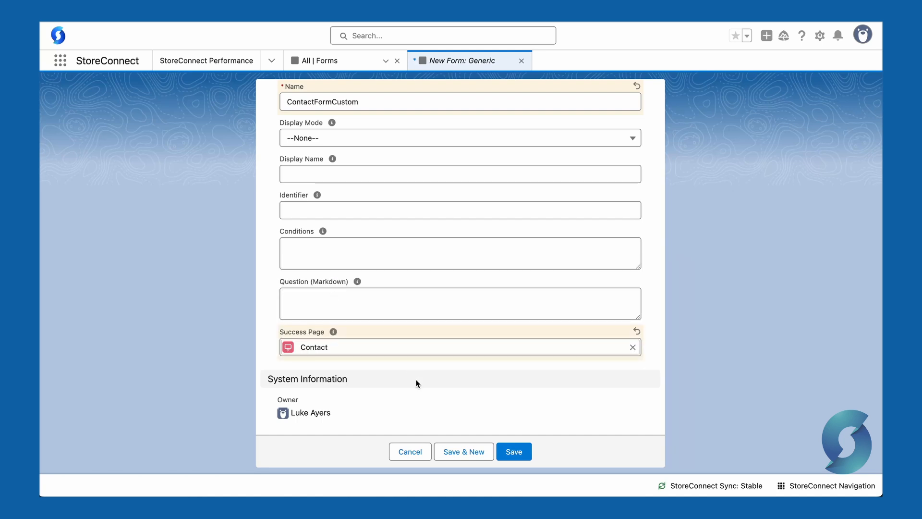
click(514, 452)
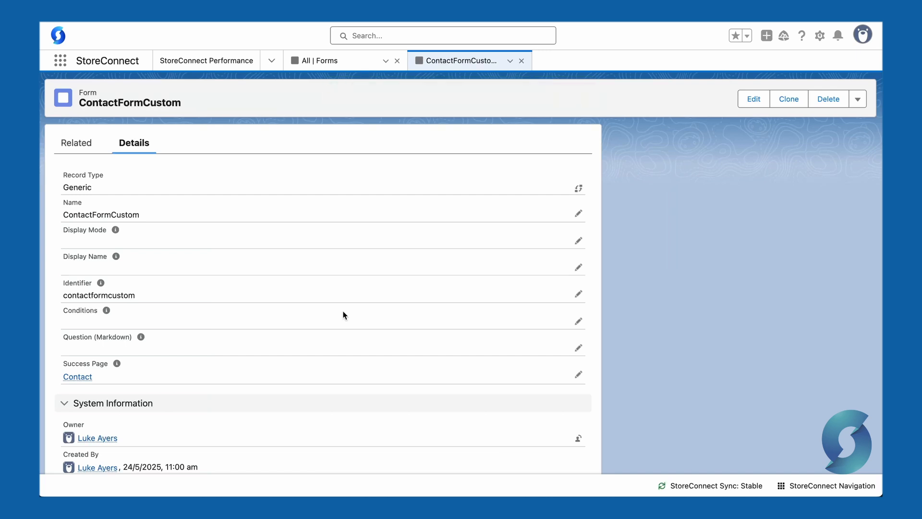
Start a question for the ContactFormCustom form reading "Do you like crackers?" with the Picklist data type
click(88, 150)
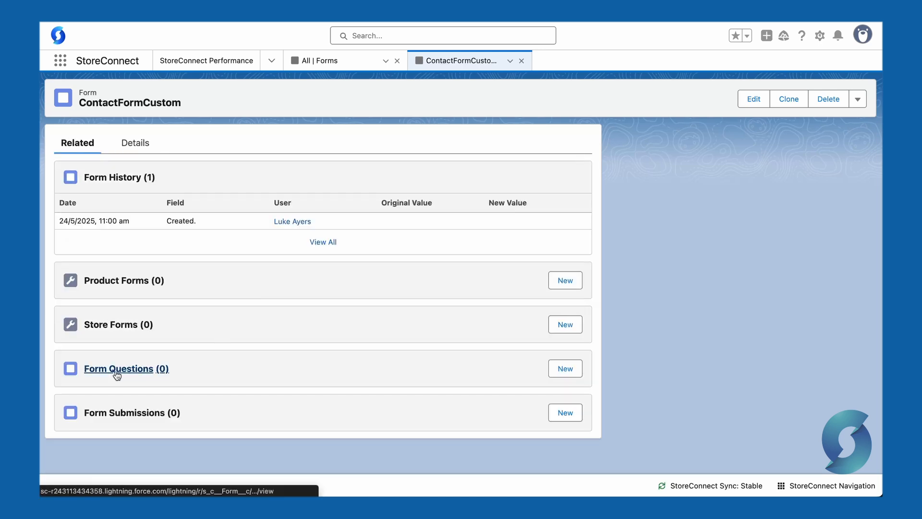
click(567, 371)
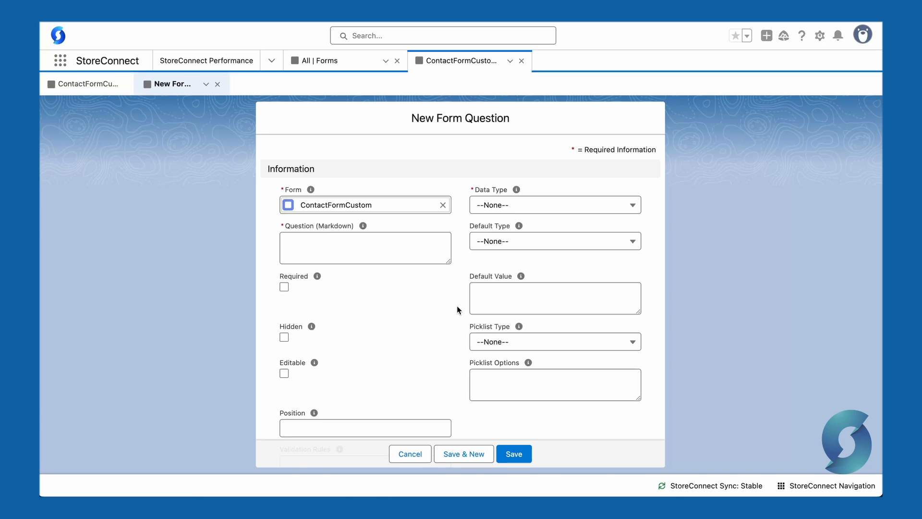
click(364, 240)
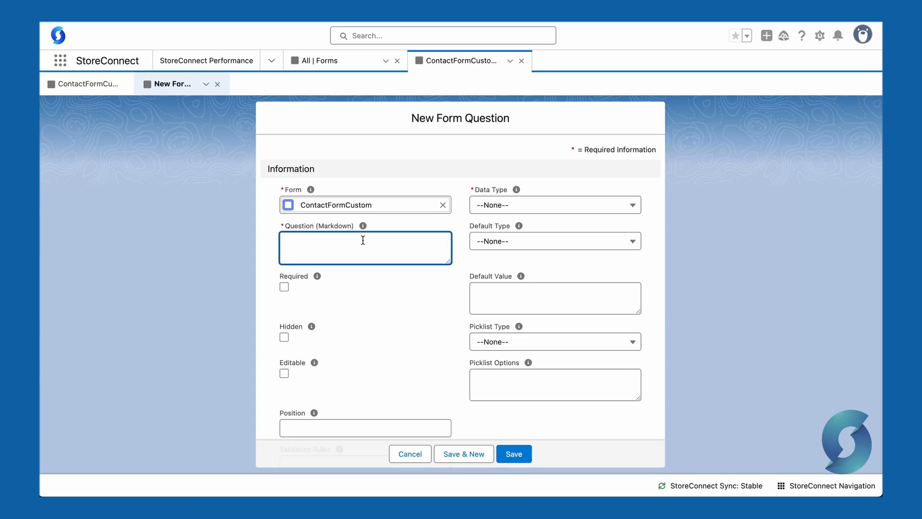
text(Do you like crackers?)
click(463, 262)
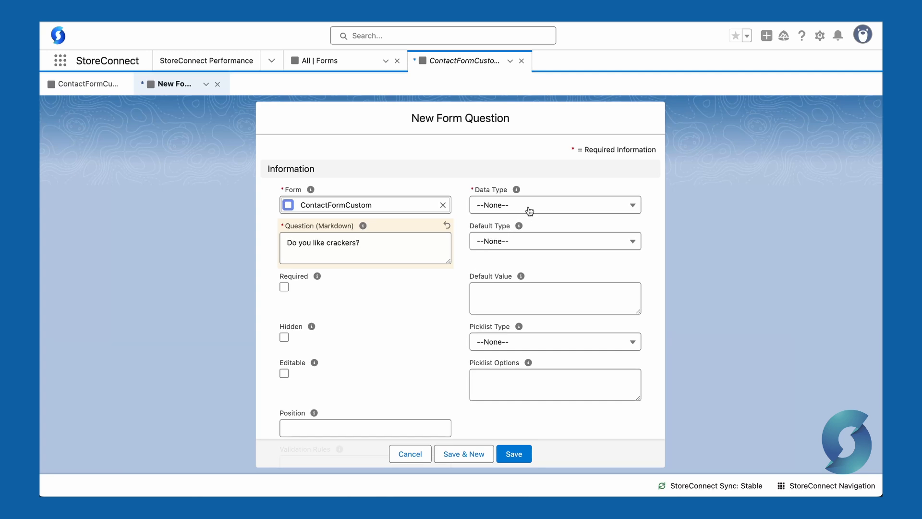
click(530, 211)
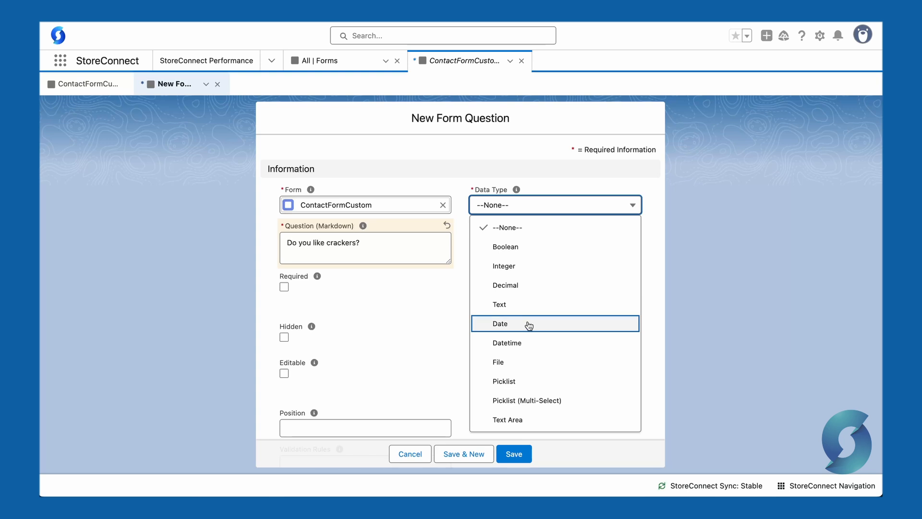
click(502, 383)
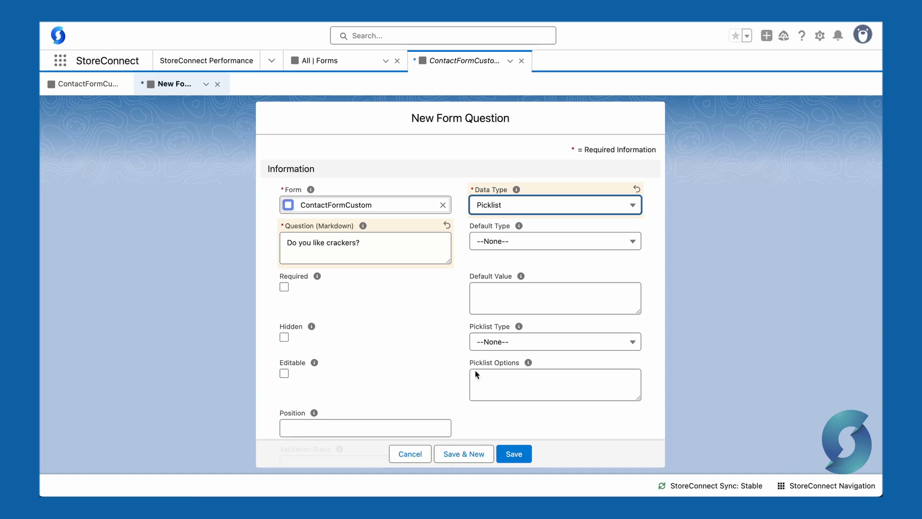
Set the crackers question's picklist options to yes;no;maybe and its position to 10, then save it and start another question
click(527, 375)
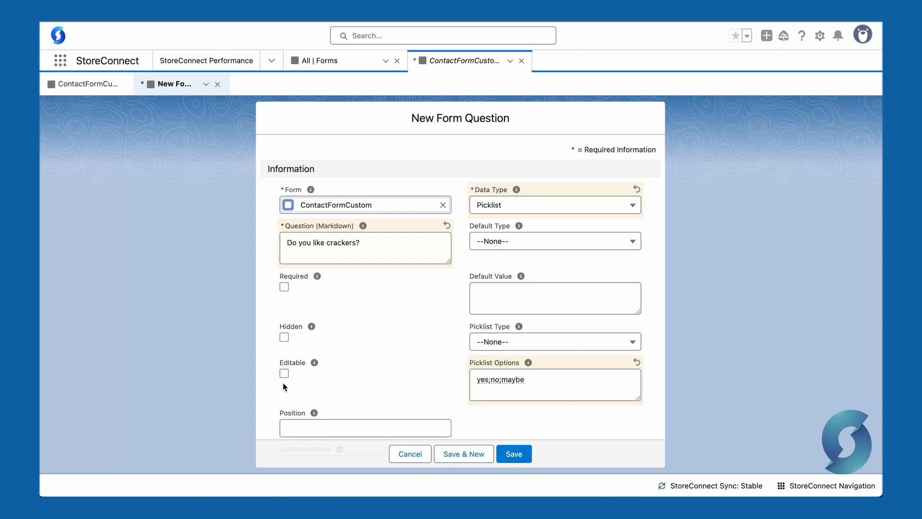
scroll(284, 383, down, 2)
click(303, 344)
text(10)
click(474, 359)
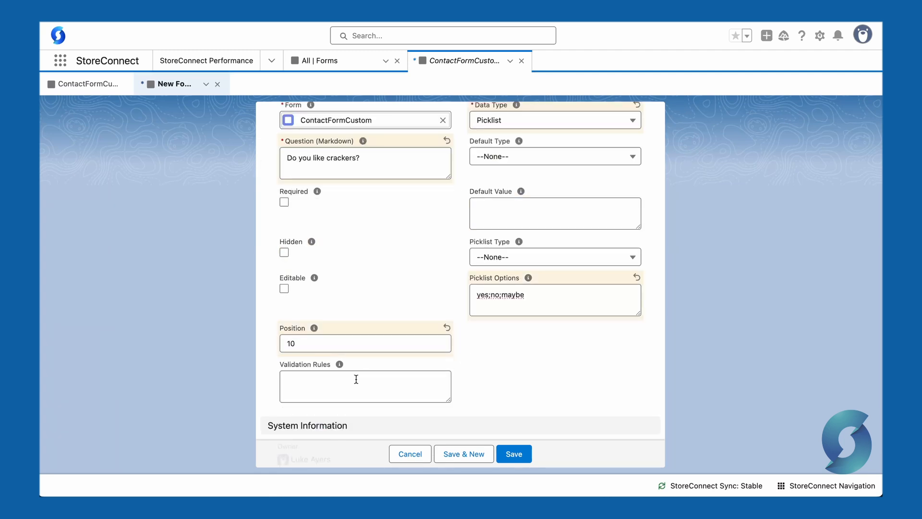
click(460, 458)
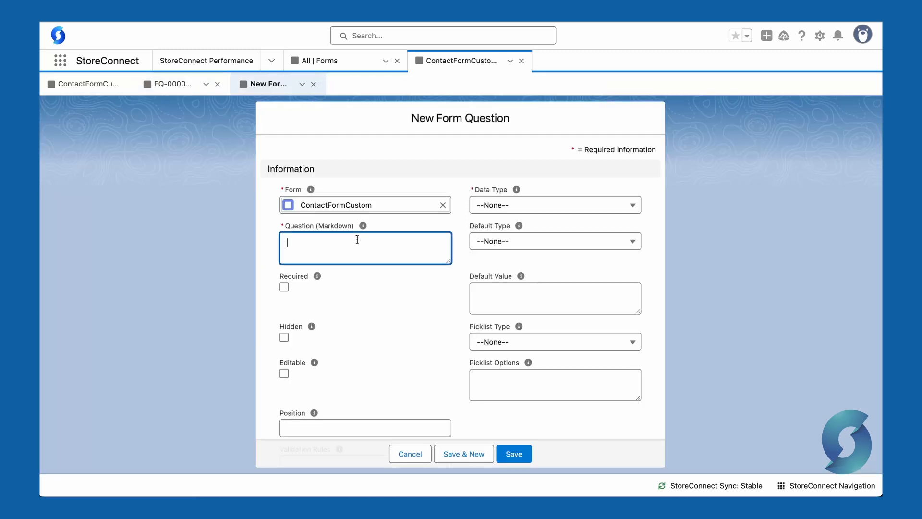
Add a File question reading "Please upload a photo of your pet" at position 20, saving it and starting another question
text(Please upload a photo of your pet)
click(518, 205)
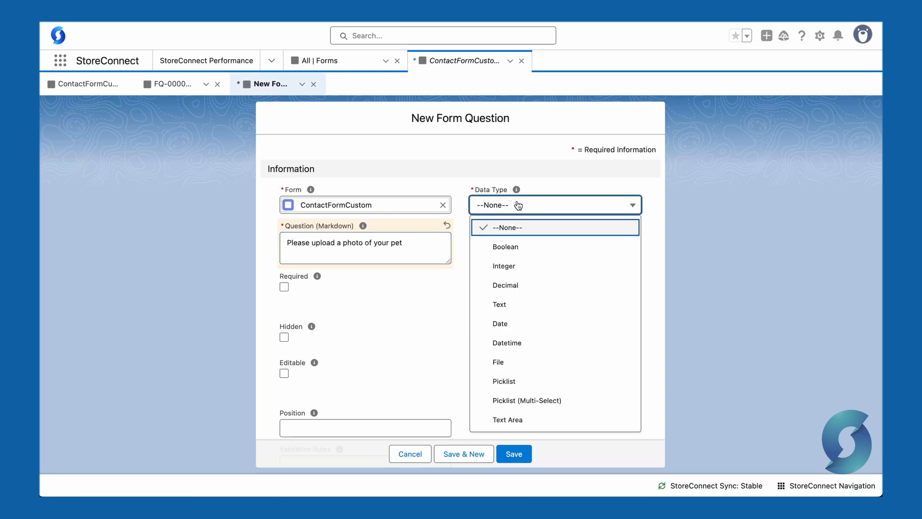
click(511, 361)
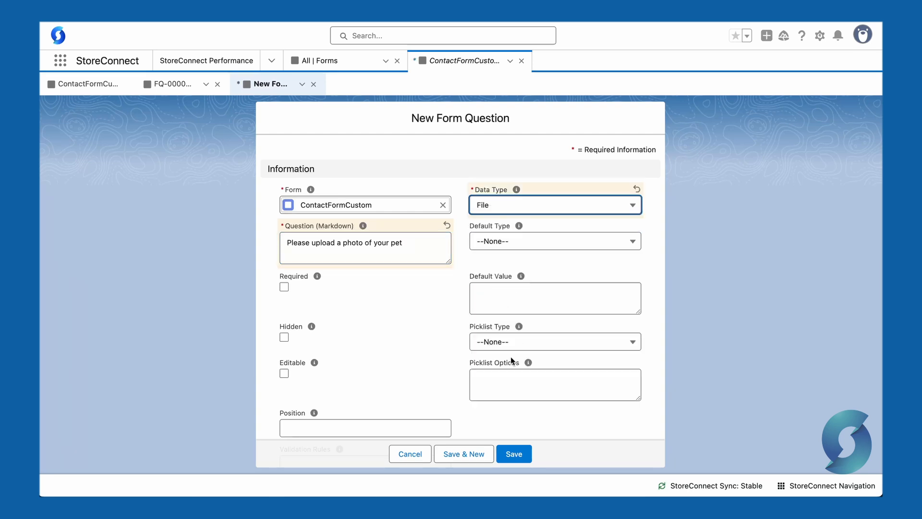
scroll(454, 384, down, 2)
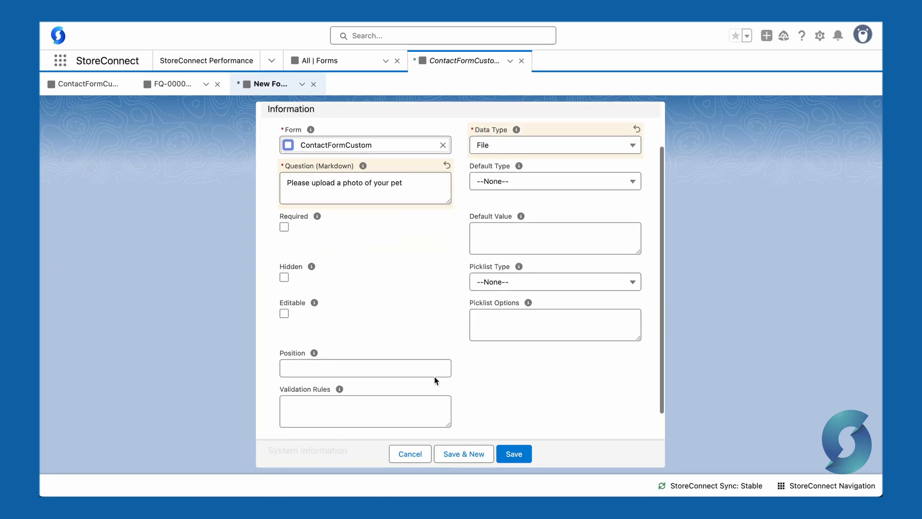
click(418, 374)
text(20)
click(531, 377)
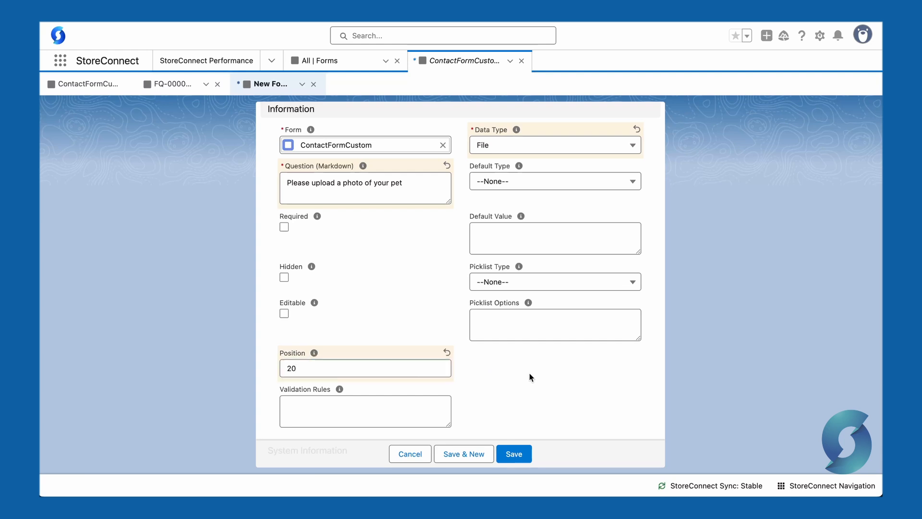
click(461, 453)
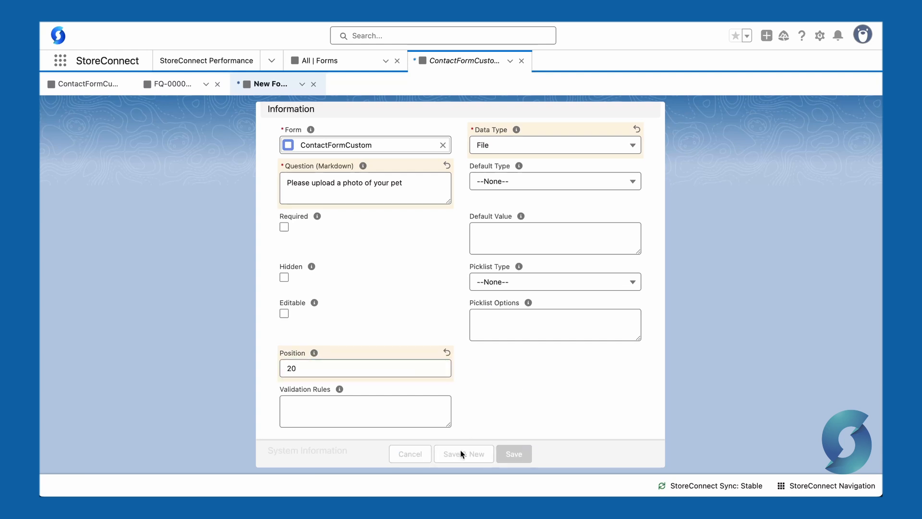
Add a required Integer question "How much wood can a wood chuck chuck if a wood chuck could chuck wood?" at position 30, saving with another new
text(How much wood can a wood chuck chuck if a wood chuck could chuck wood?)
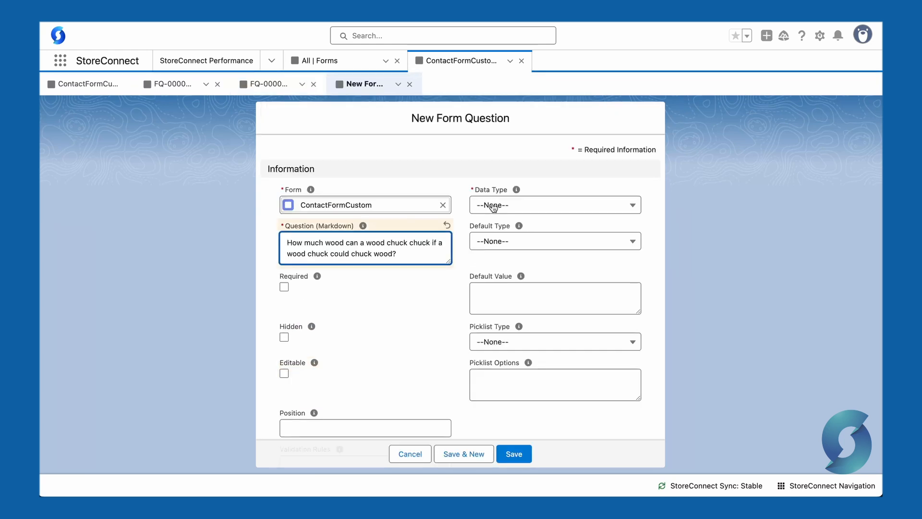
click(490, 206)
click(535, 268)
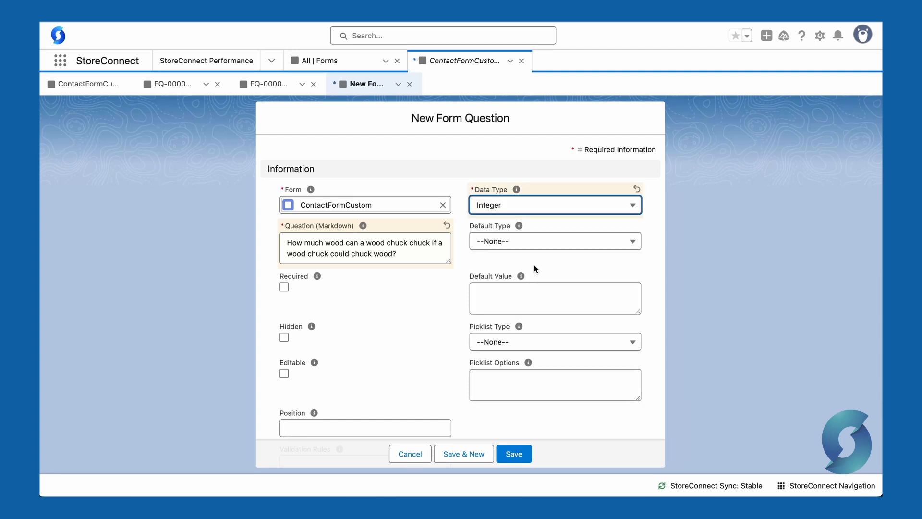
scroll(535, 268, down, 1)
click(410, 391)
text(30)
click(406, 366)
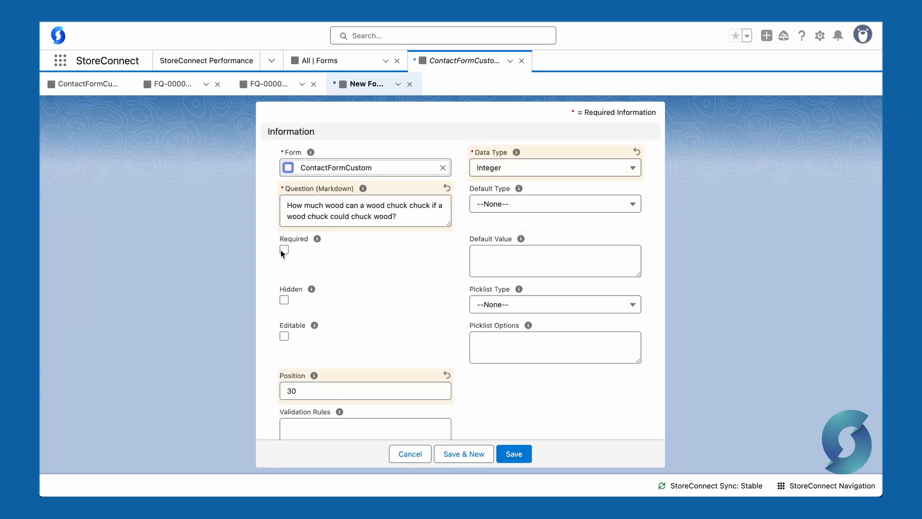
click(284, 250)
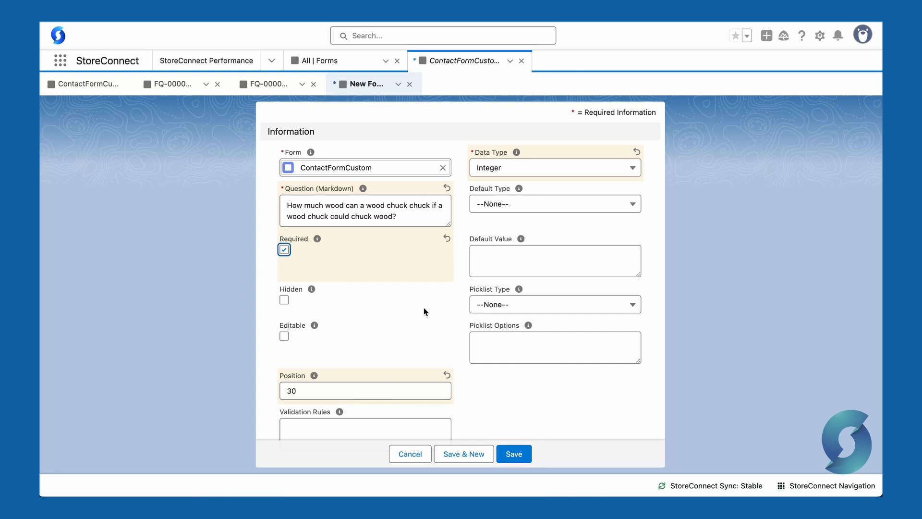
click(463, 453)
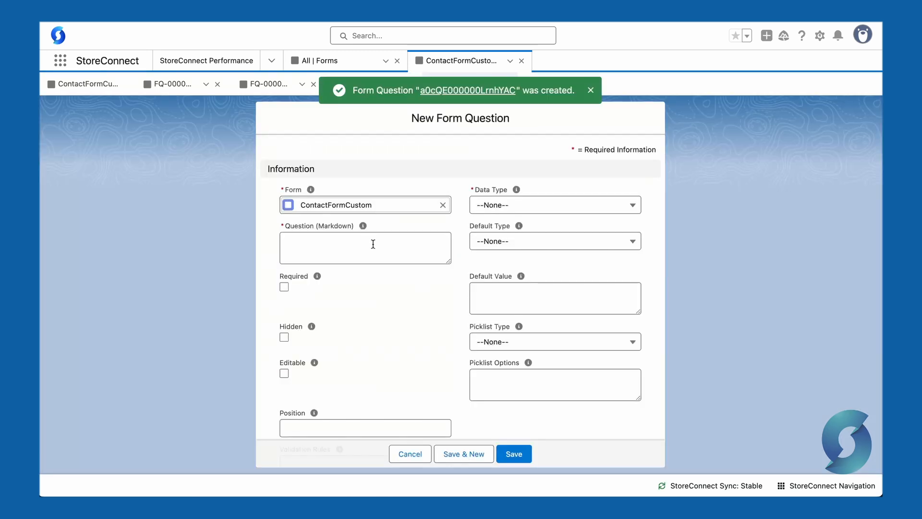
Add and save a Text question reading "How do you feel about clouds?" at position 40, and return to the form's question list
click(370, 241)
text(How do you feel about clouds?)
click(494, 205)
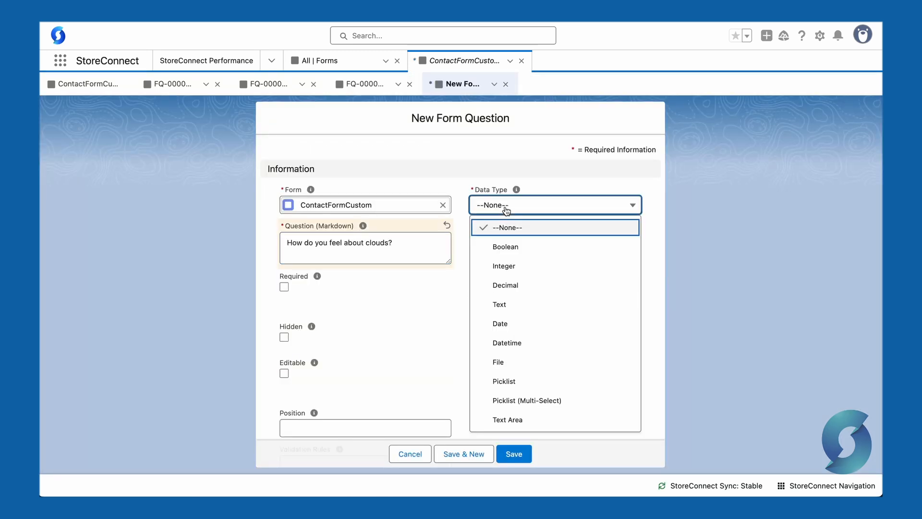
click(518, 306)
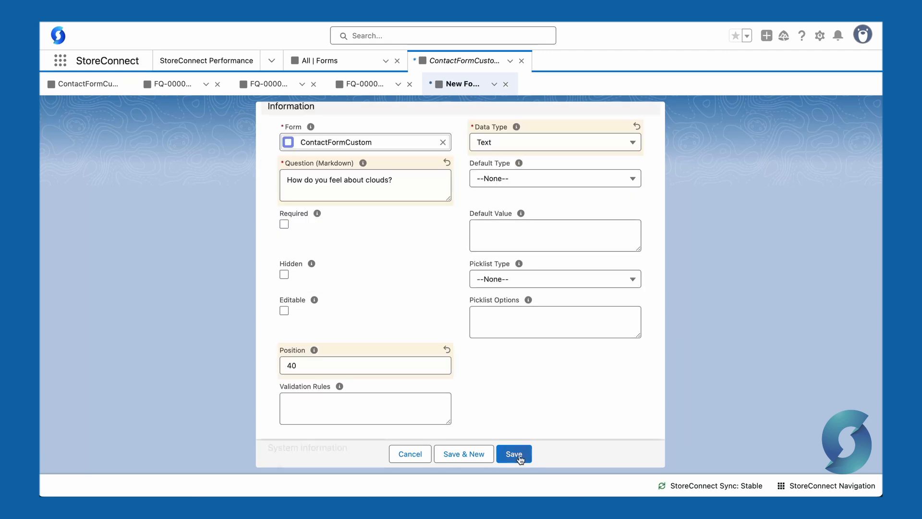
click(515, 454)
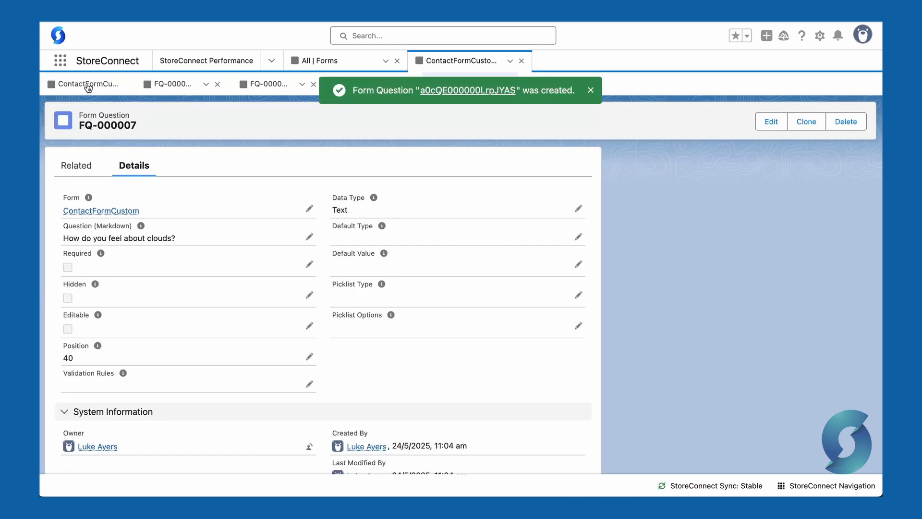
click(93, 89)
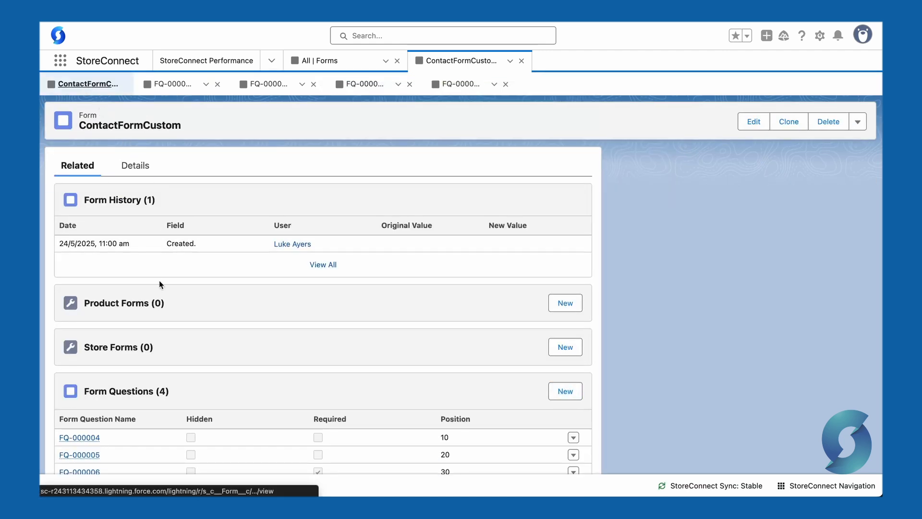
scroll(159, 281, down, 2)
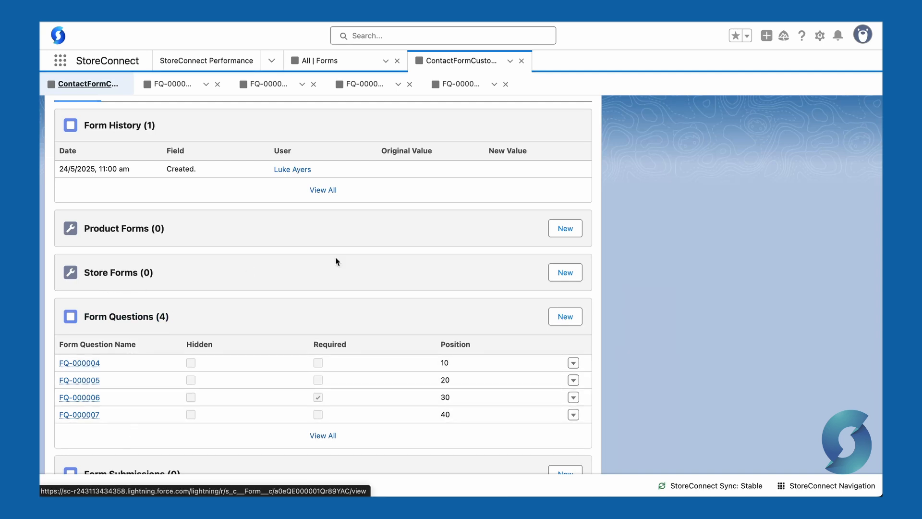
Create and save an active store form linking ContactFormCustom to StoreConnect Store
click(557, 272)
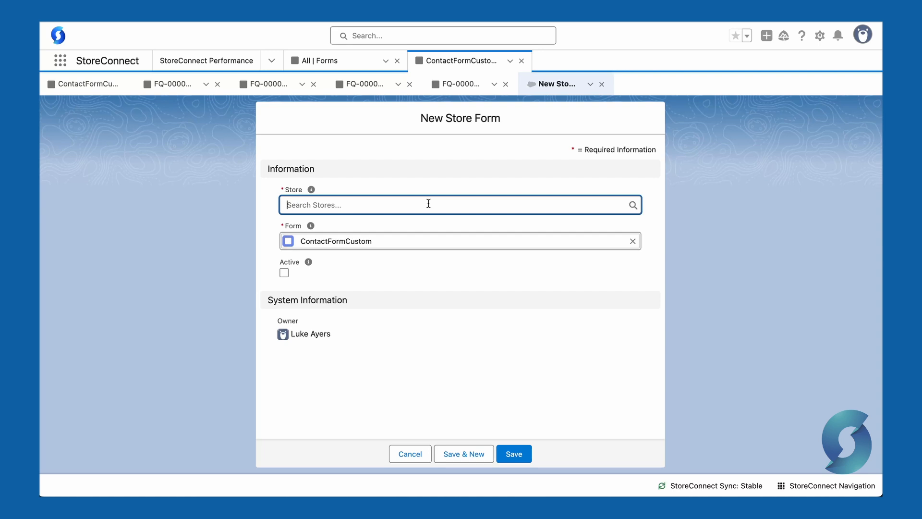
click(429, 204)
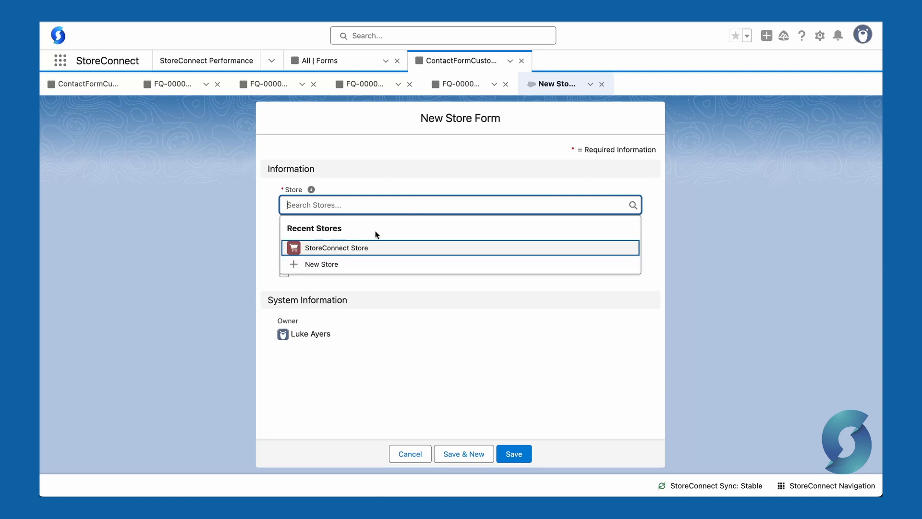
click(347, 249)
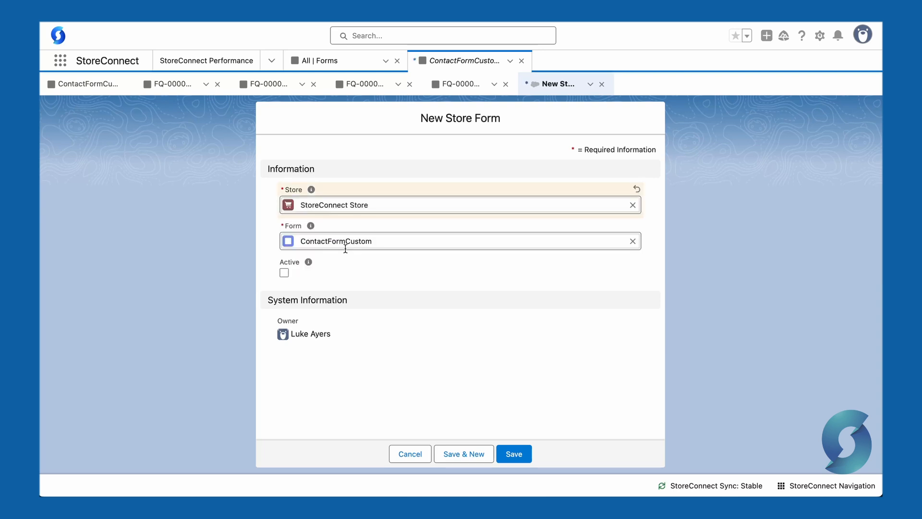
click(283, 273)
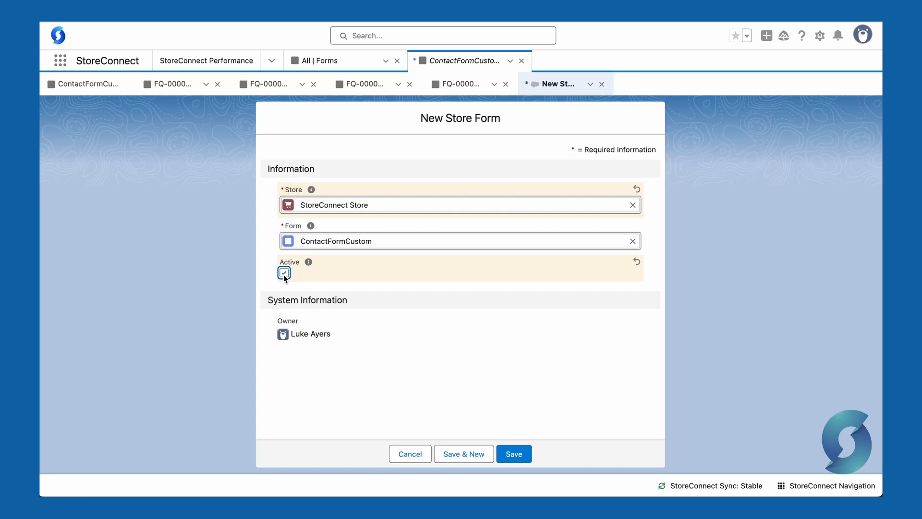
click(505, 452)
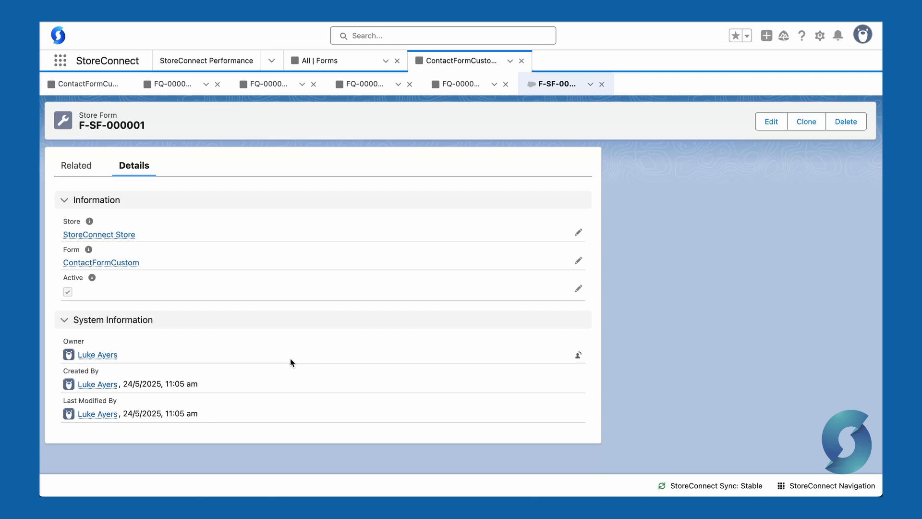
Open the Contact page record from the custom pages list under custom content
click(826, 485)
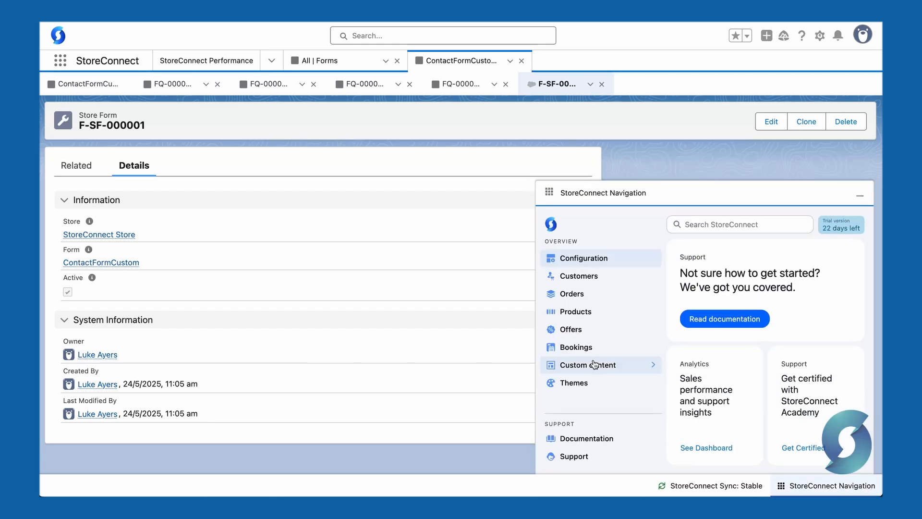
click(594, 365)
scroll(619, 363, down, 2)
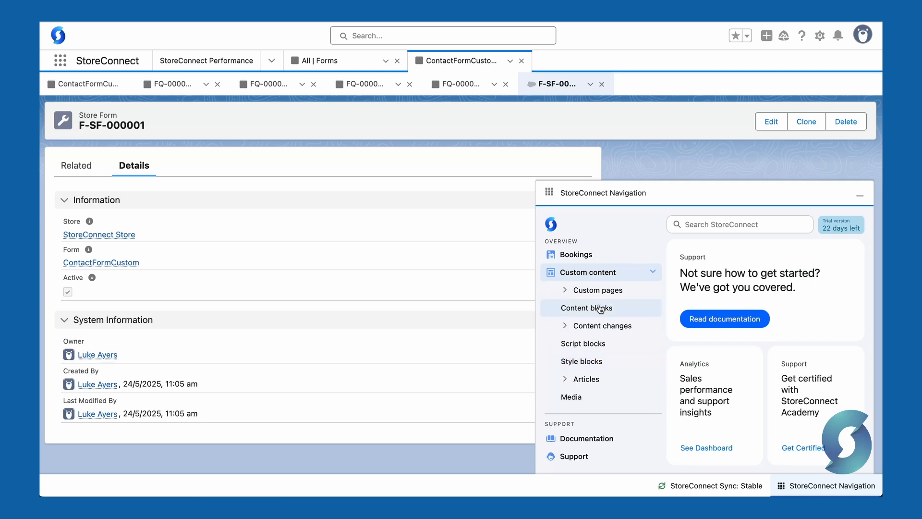
click(599, 290)
click(598, 302)
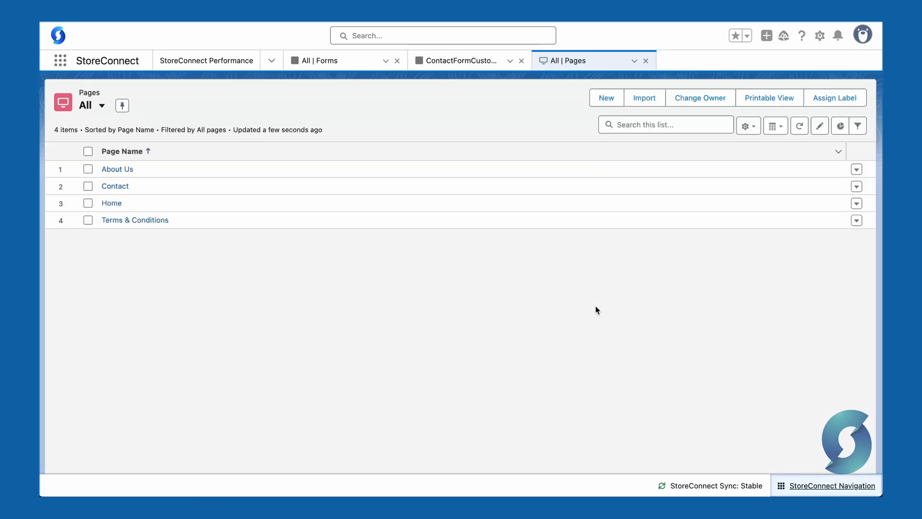
click(124, 187)
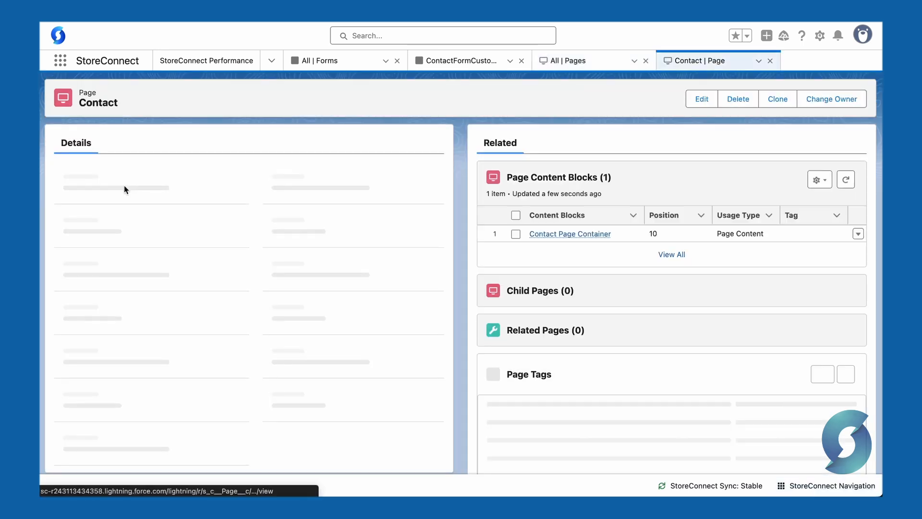
Open the content of the Contact Page Text block inside the page's Contact Page Container
mouse_move(572, 234)
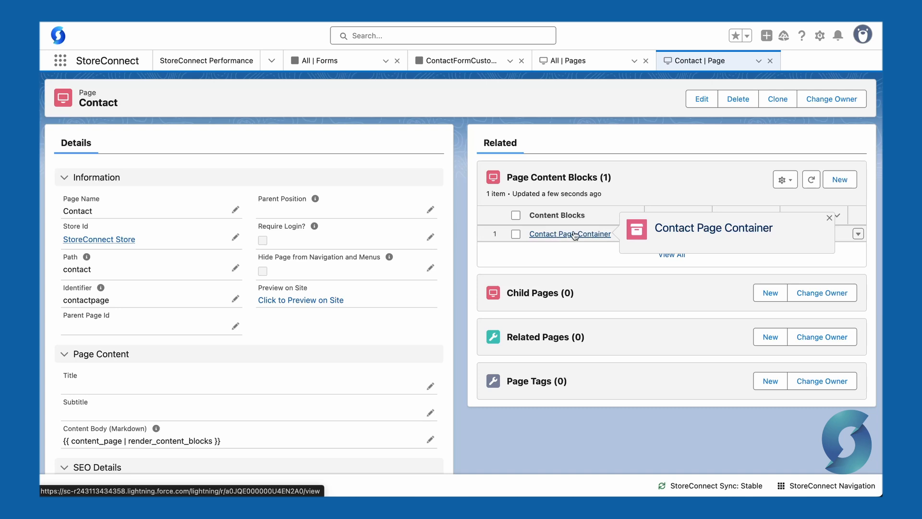
click(575, 235)
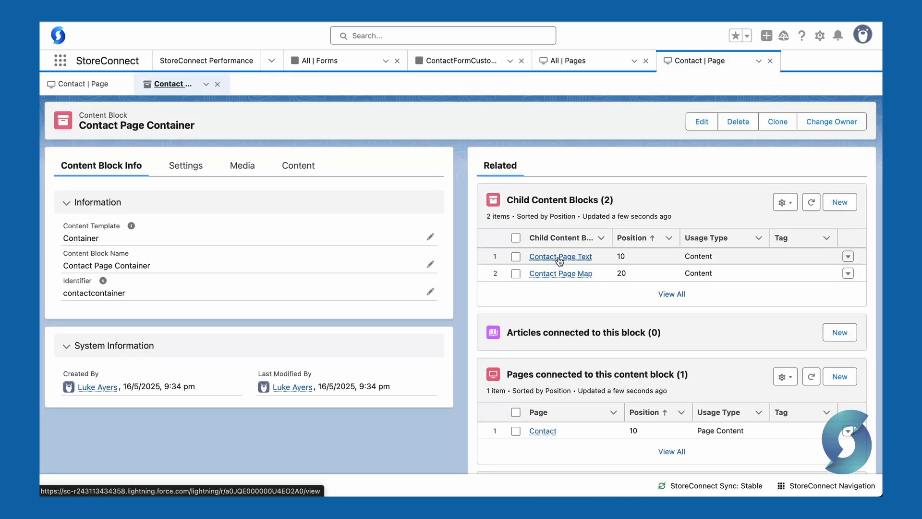
mouse_move(576, 259)
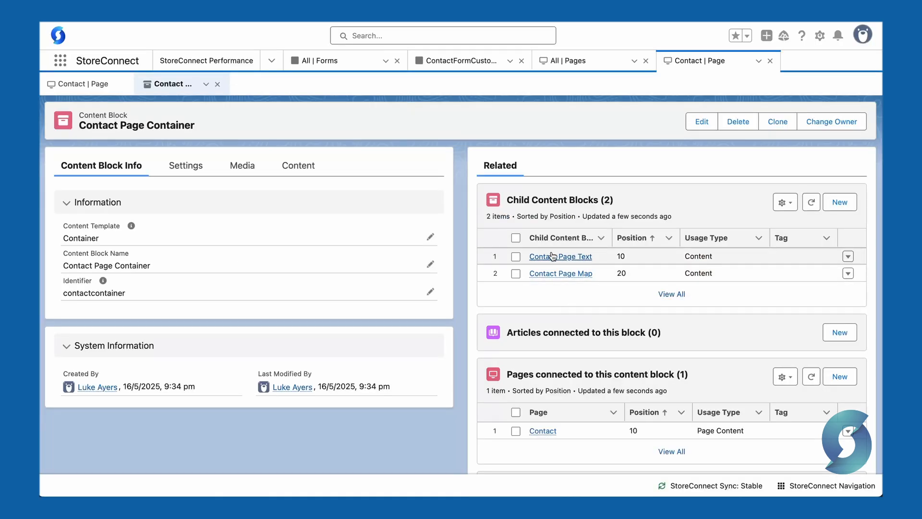
click(567, 258)
click(300, 166)
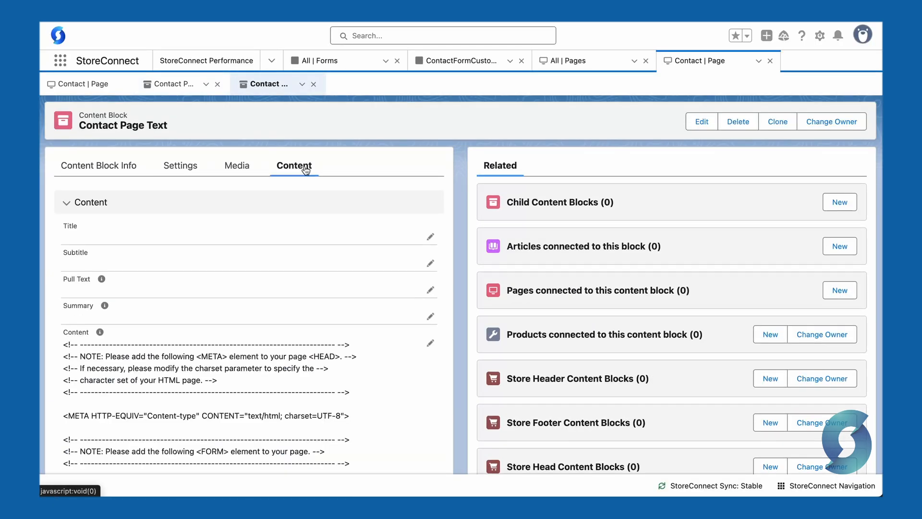
Replace the block's Content code with Liquid that assigns custom_form from all_custom_forms['xxxxx'] and renders the 'custom-form' questions with a Submit input
double_click(296, 331)
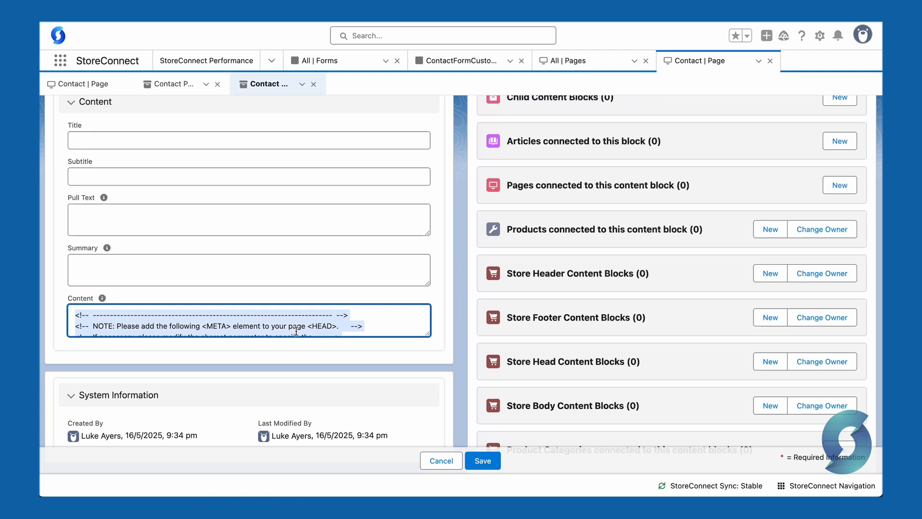
key(BackSpace)
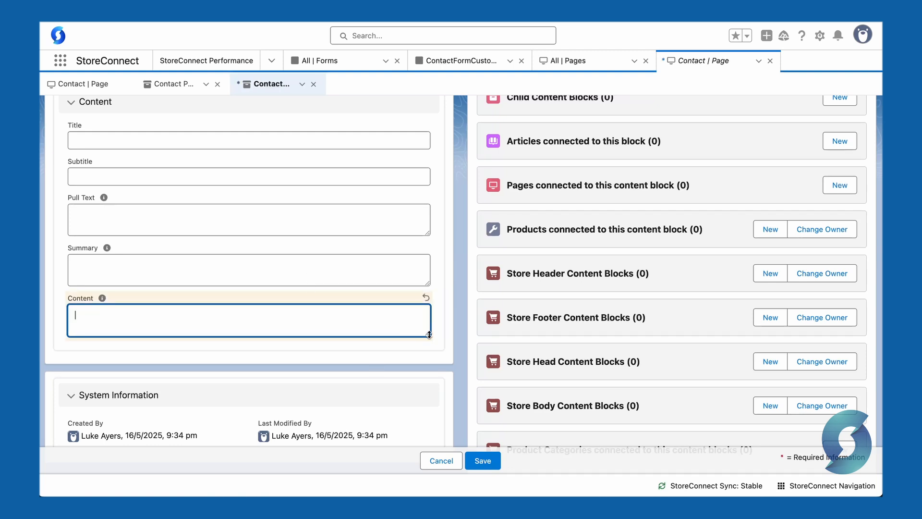
drag(429, 335, 429, 403)
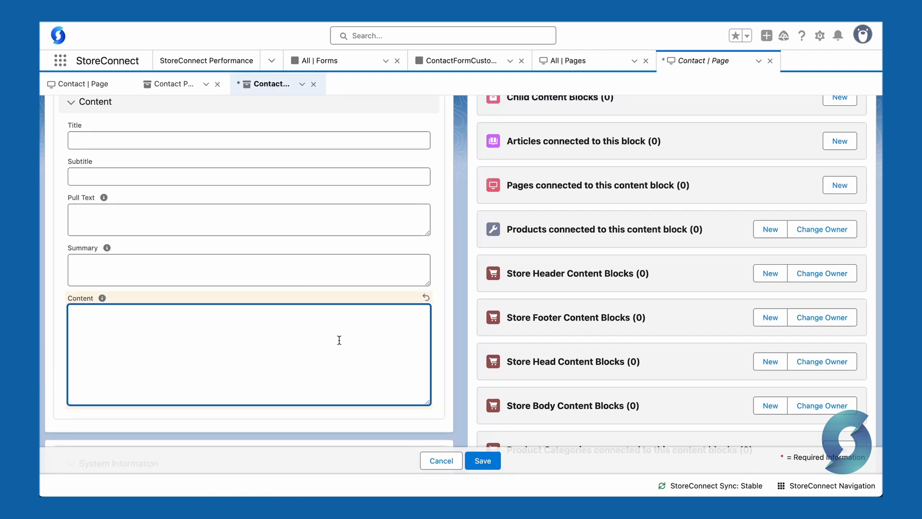
text({% assign custom_form = all_custom_forms['xxxx'] %}  {% form 'custom-form', identifier: custom_form.id %}   {% render 'custom_forms/questions', questions: custom_form.questions, form: form %}   <input type="submit" value="Submit" class="SC-Button SC-Button-add sc-grow" /> {% endform %})
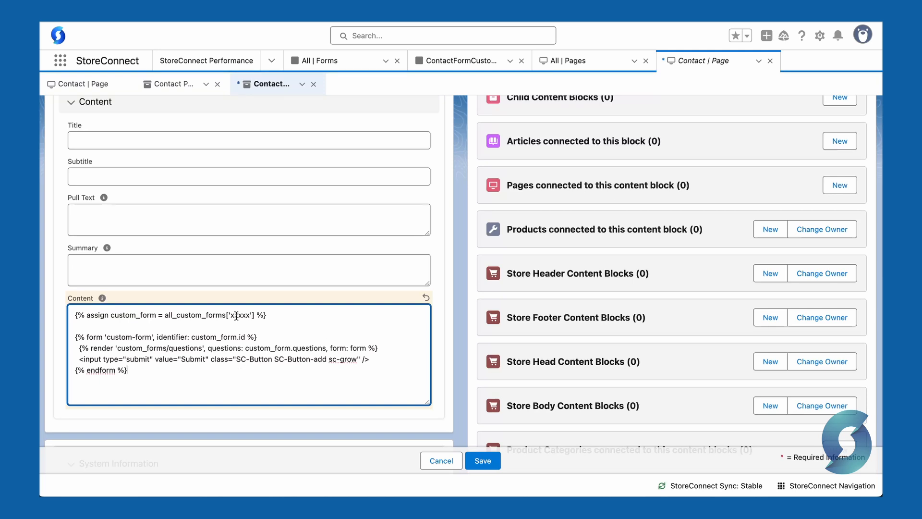
Replace the xxxxx placeholder with ContactFormCustom's record ID, a0eQE000001Qr89YAC, and save the content block
double_click(236, 315)
click(438, 63)
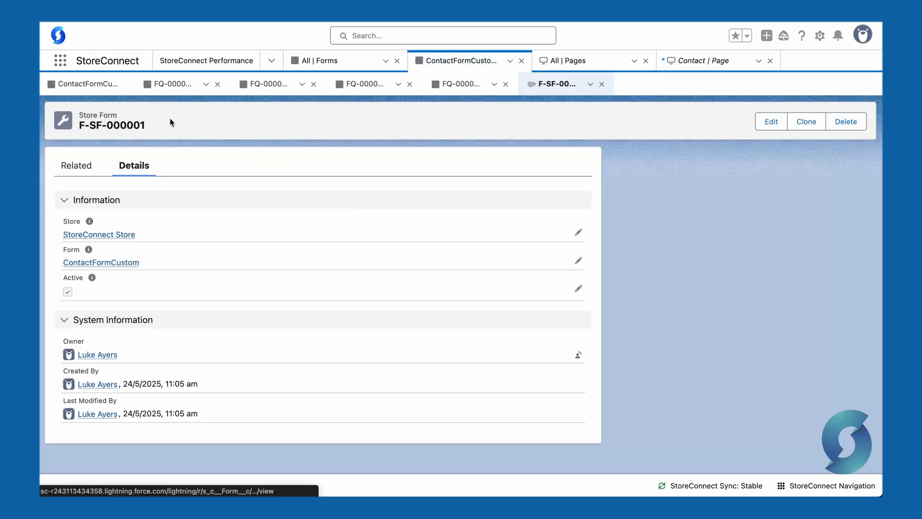
click(87, 85)
click(135, 165)
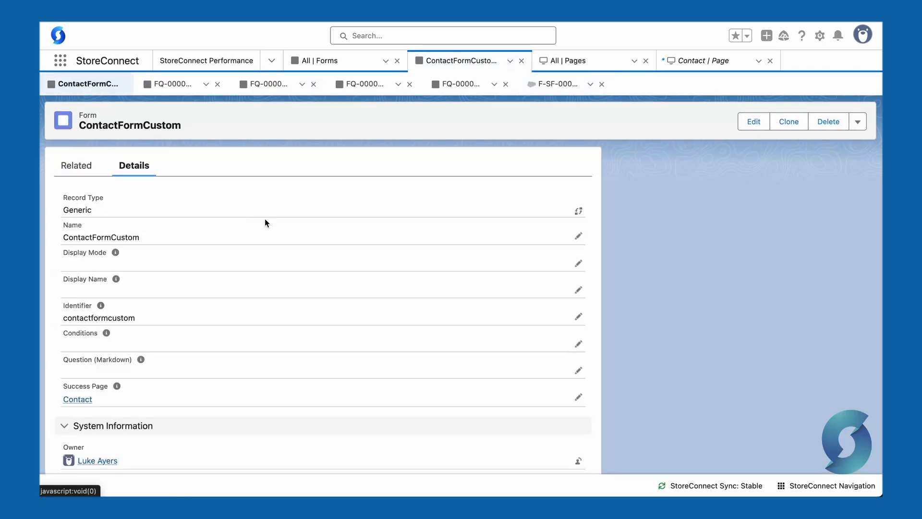
double_click(408, 32)
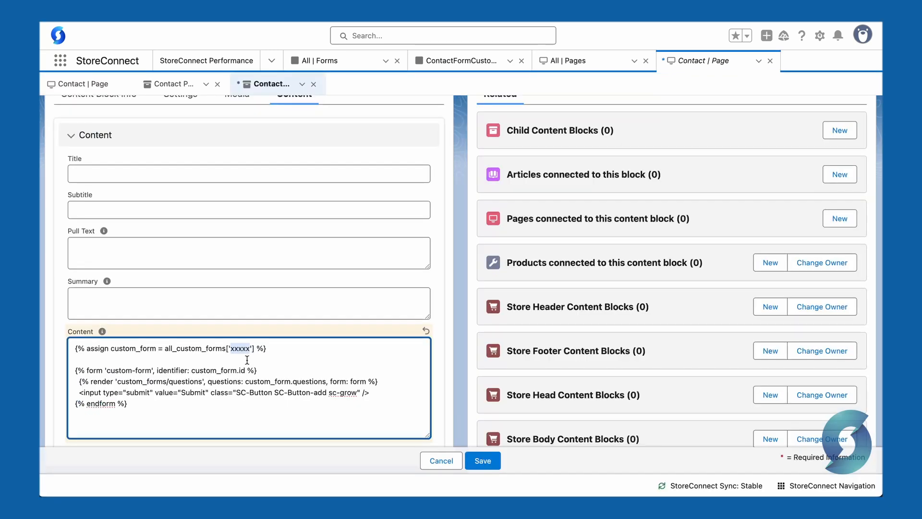
key(ctrl+v)
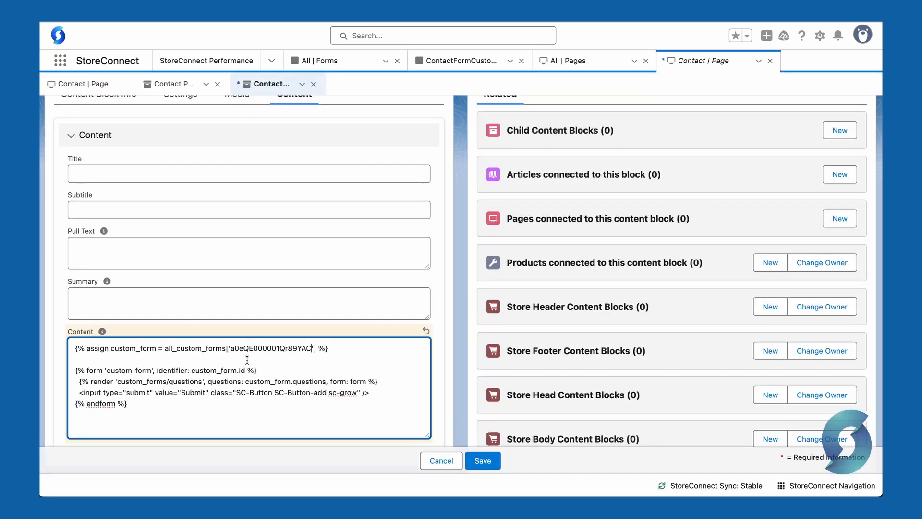
click(473, 462)
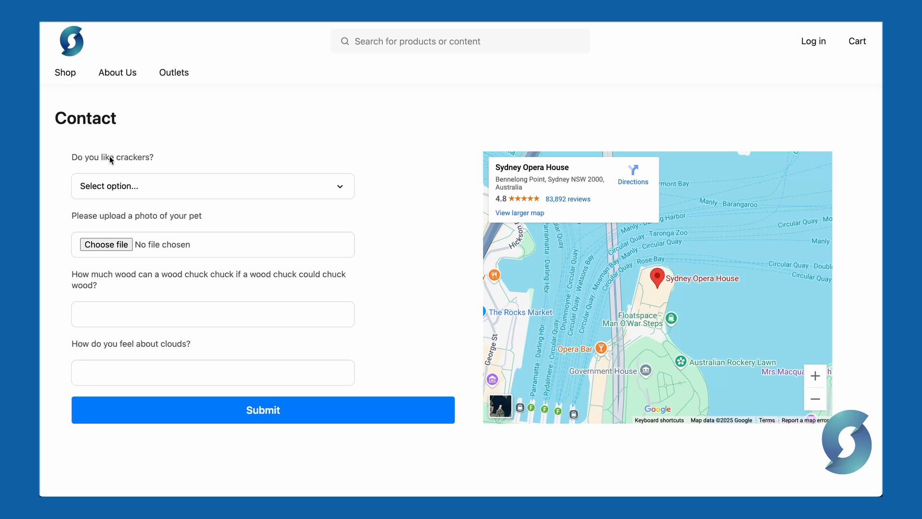
On the store's Contact page, answer the crackers question with yes and attach 27259.jpg as the pet photo
click(189, 192)
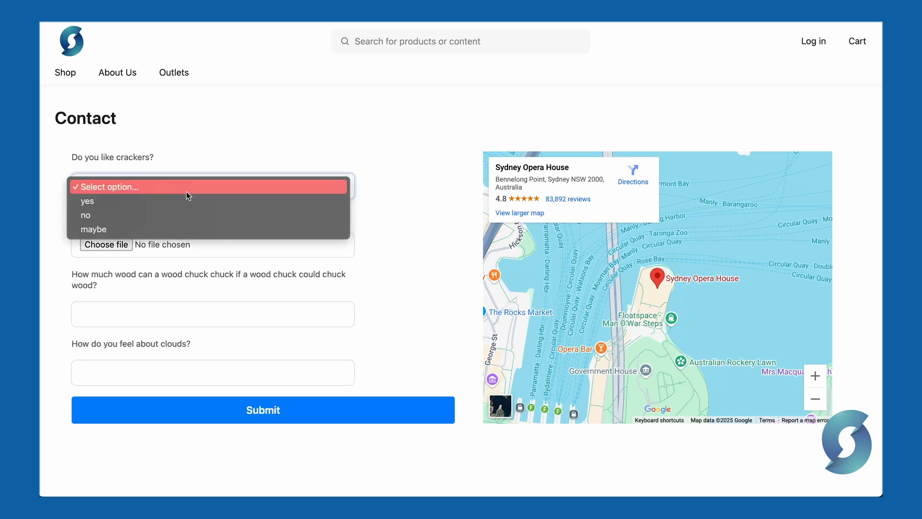
click(181, 201)
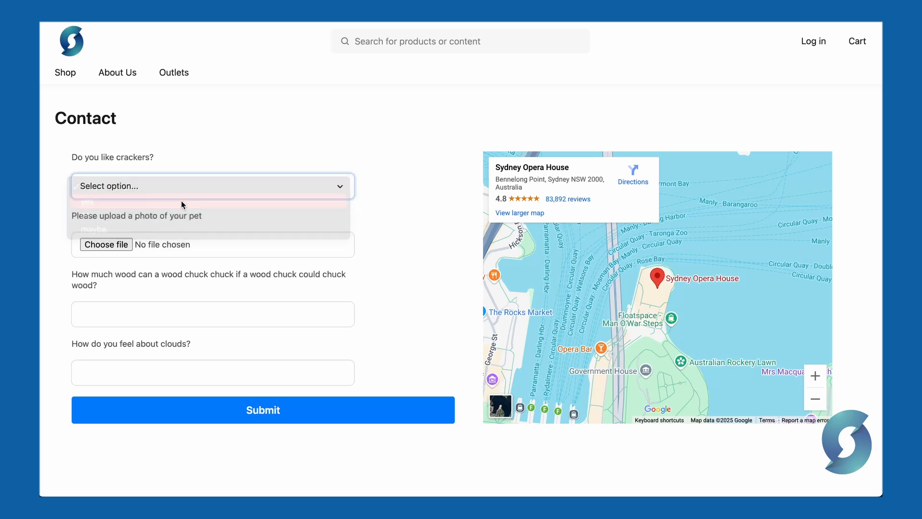
click(101, 247)
click(743, 358)
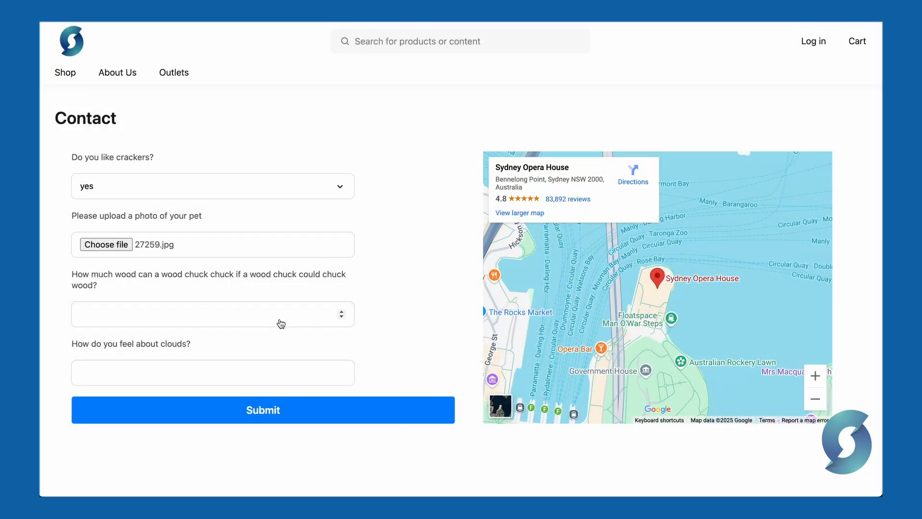
Enter 302 for the wood chuck question and "I feel they create problems." for the clouds question, and submit the form
click(341, 310)
click(341, 310)
click(341, 310)
drag(342, 312, 342, 313)
click(313, 378)
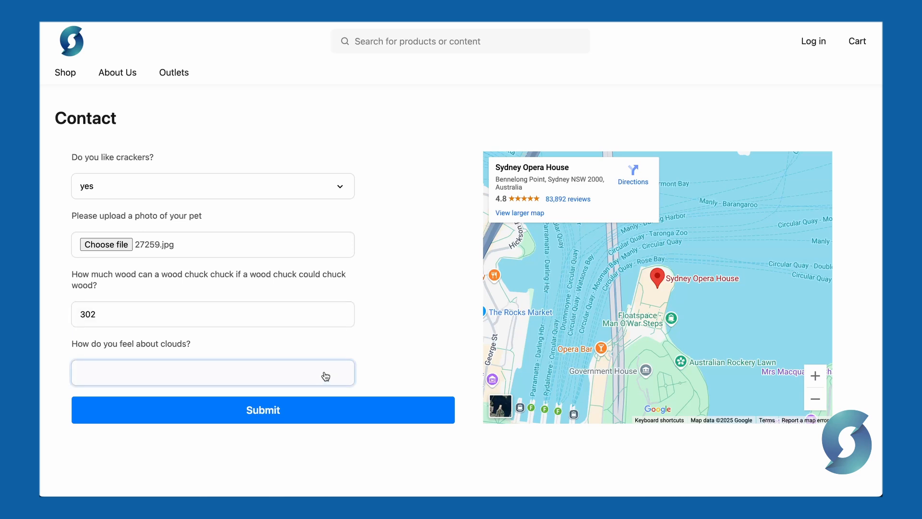
text(I feel they create problems.)
click(348, 412)
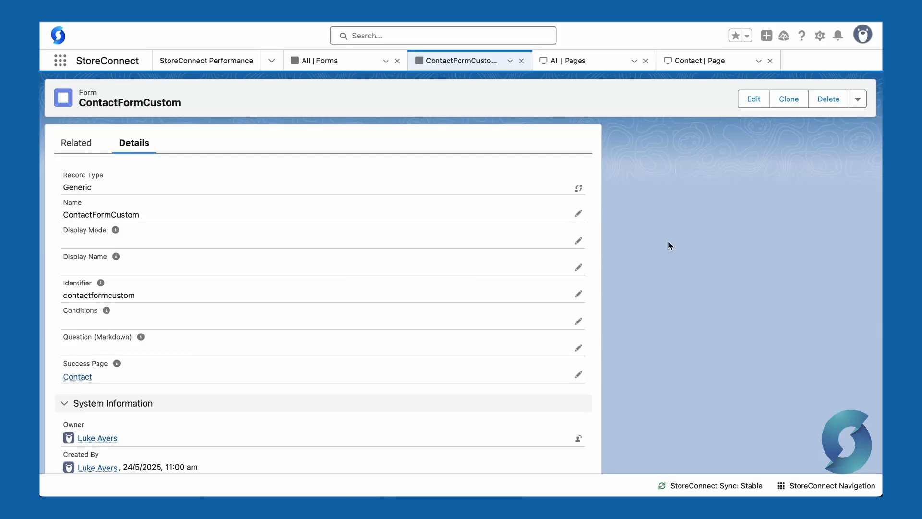
Open ContactFormCustom's form submission and examine the picklist answer to the crackers question
click(98, 140)
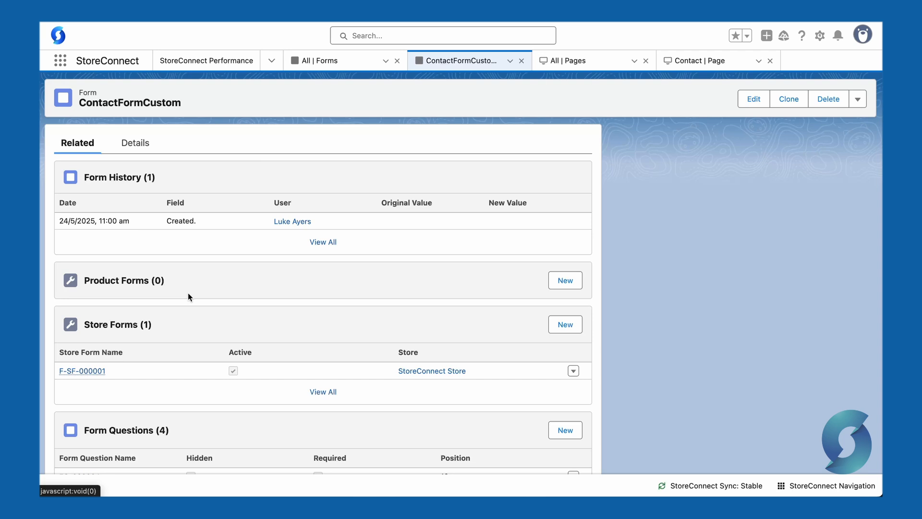
scroll(188, 294, down, 5)
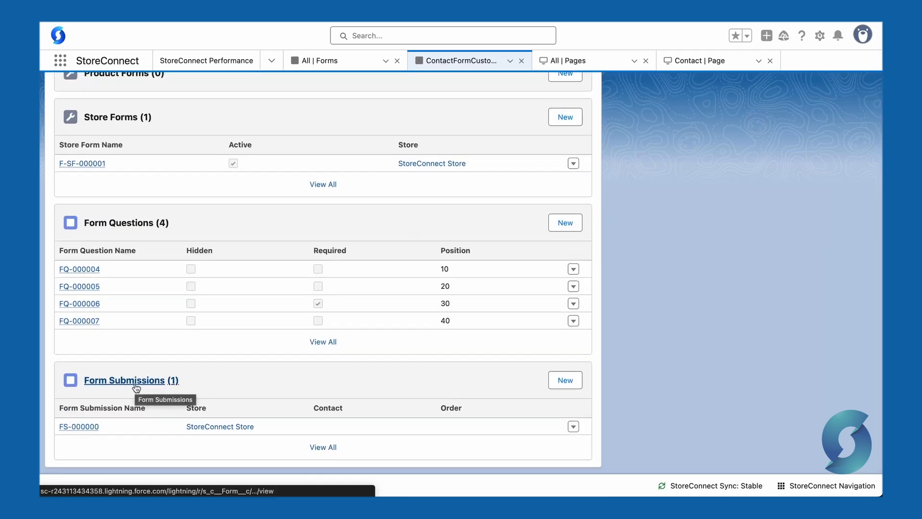
click(90, 428)
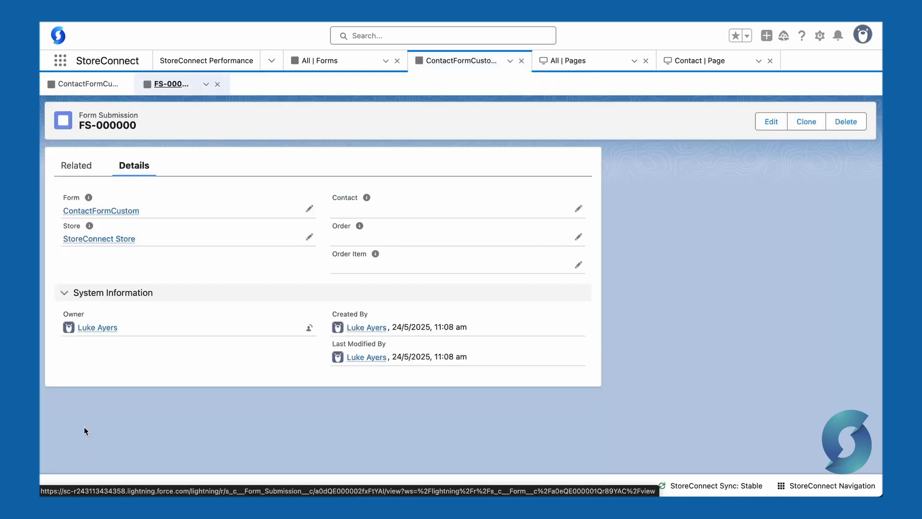
click(91, 166)
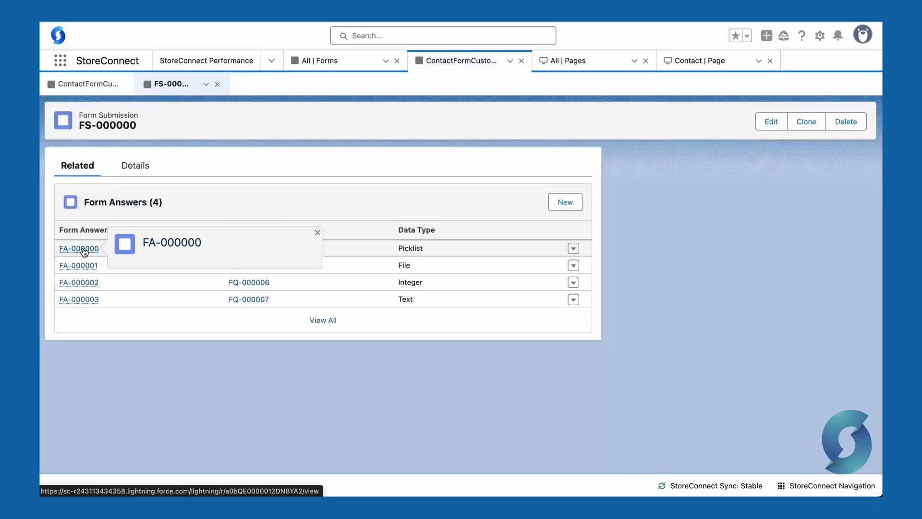
click(89, 248)
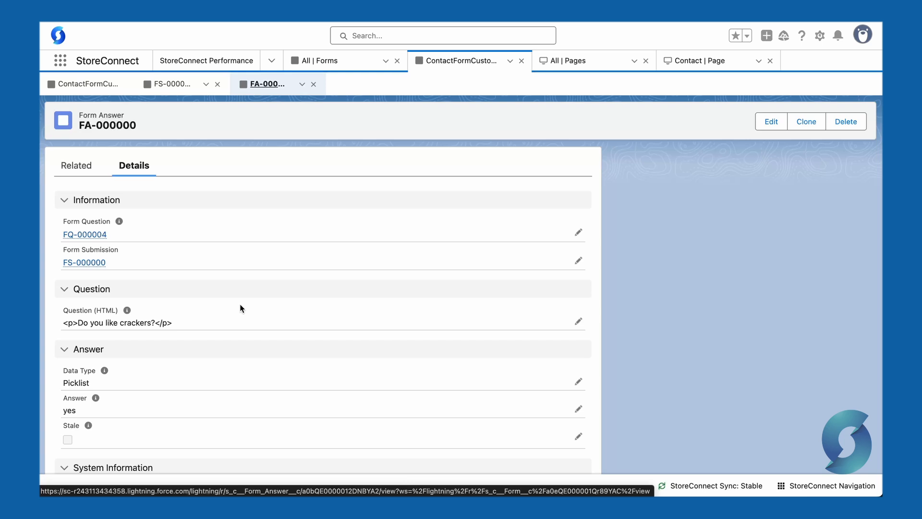